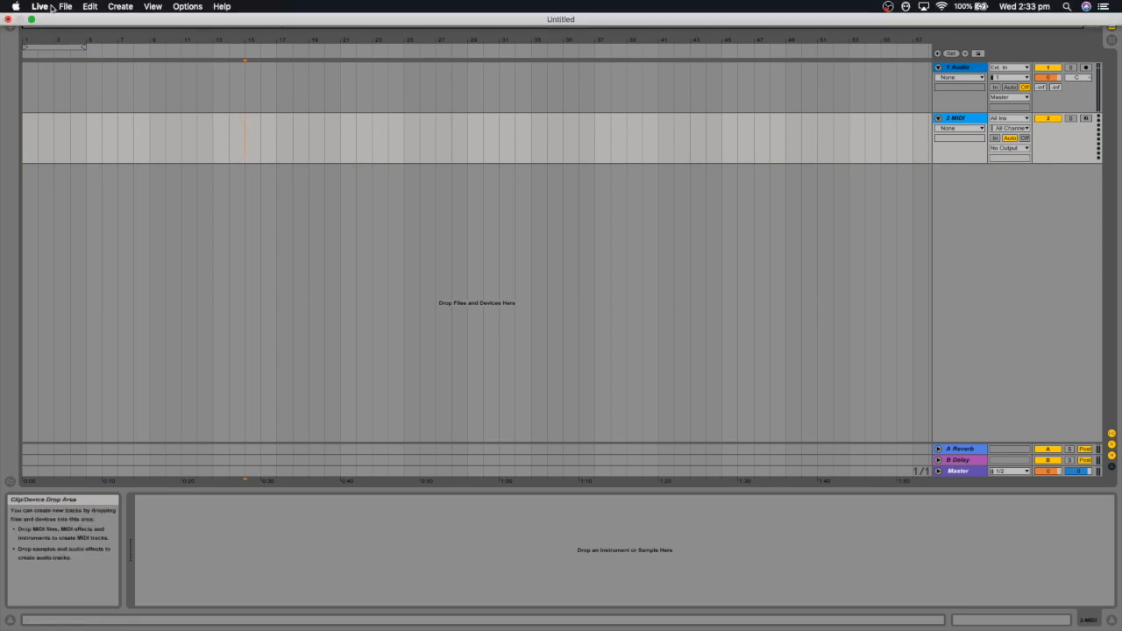
# - Set both the audio input device and the audio output device to Scarlett 2i4 USB (2 In, 4 Out) in the preferences
pyautogui.click(40, 7)
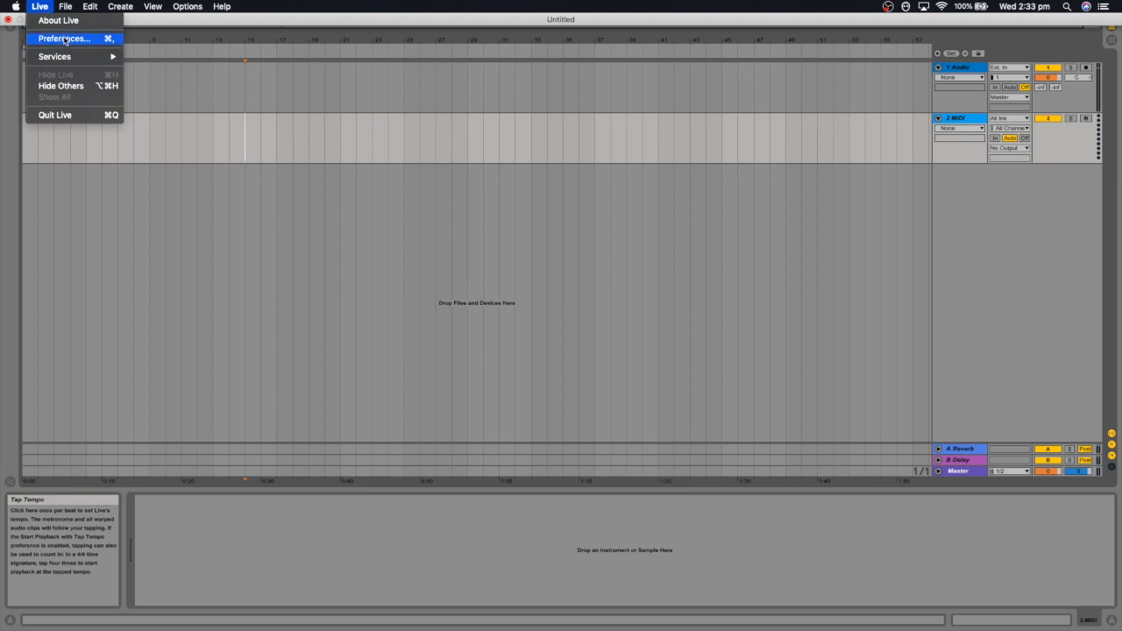
pyautogui.click(64, 39)
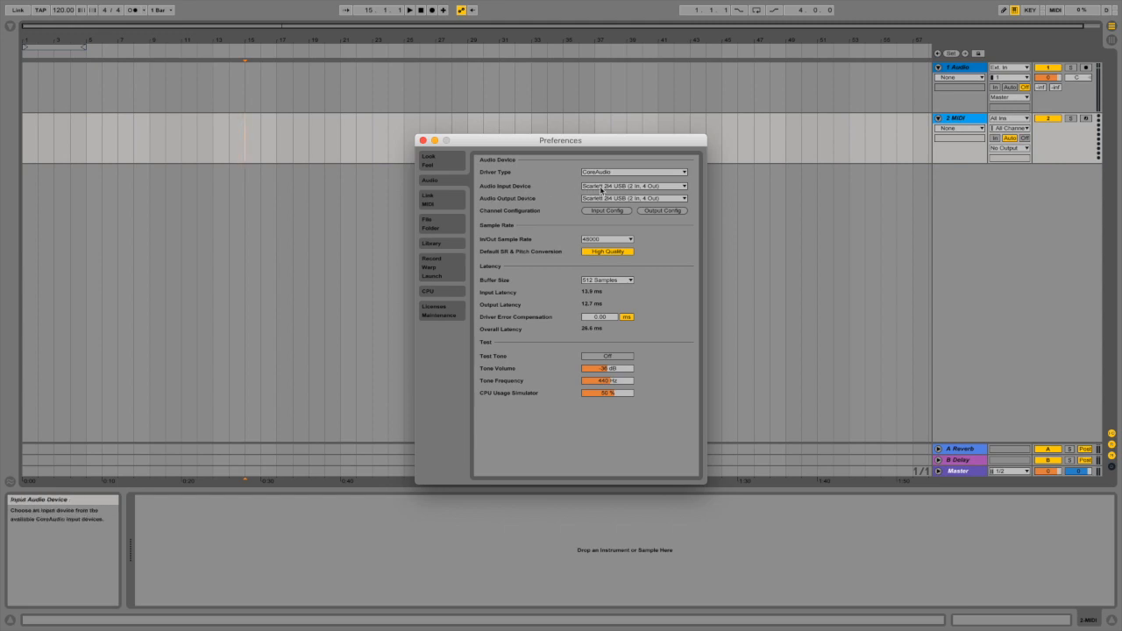
pyautogui.click(683, 188)
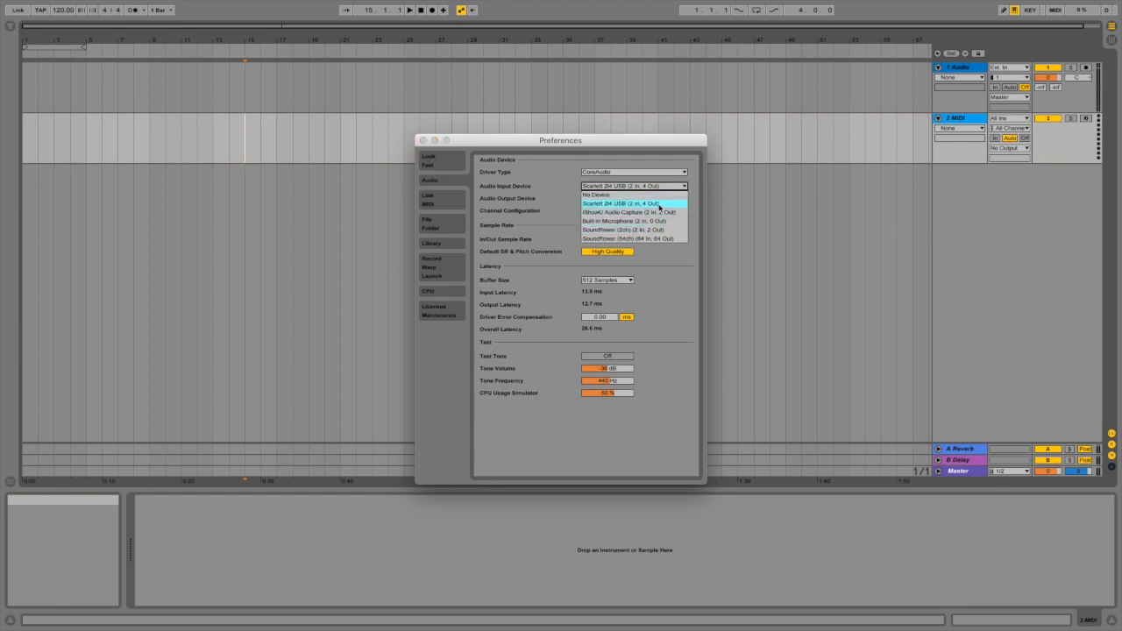
pyautogui.click(659, 207)
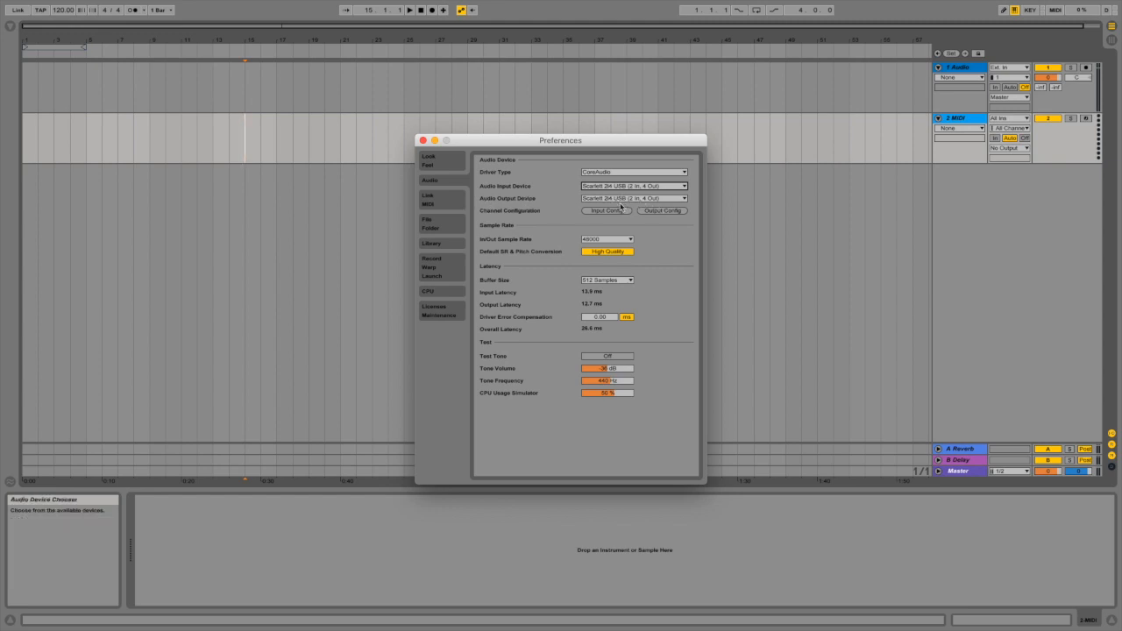
pyautogui.click(650, 199)
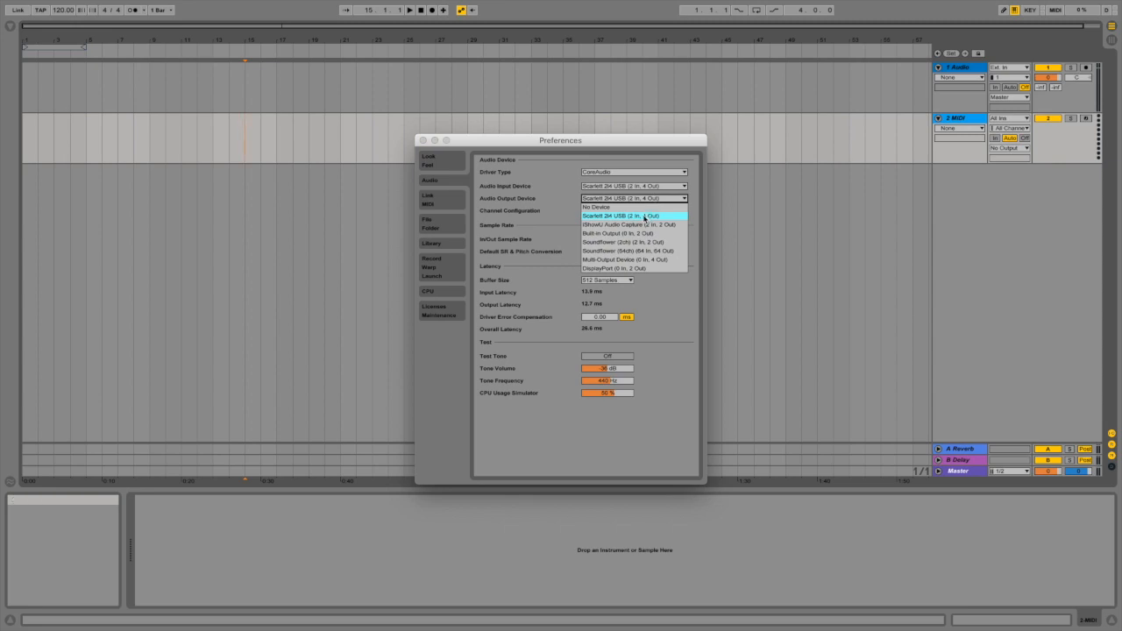
pyautogui.click(644, 217)
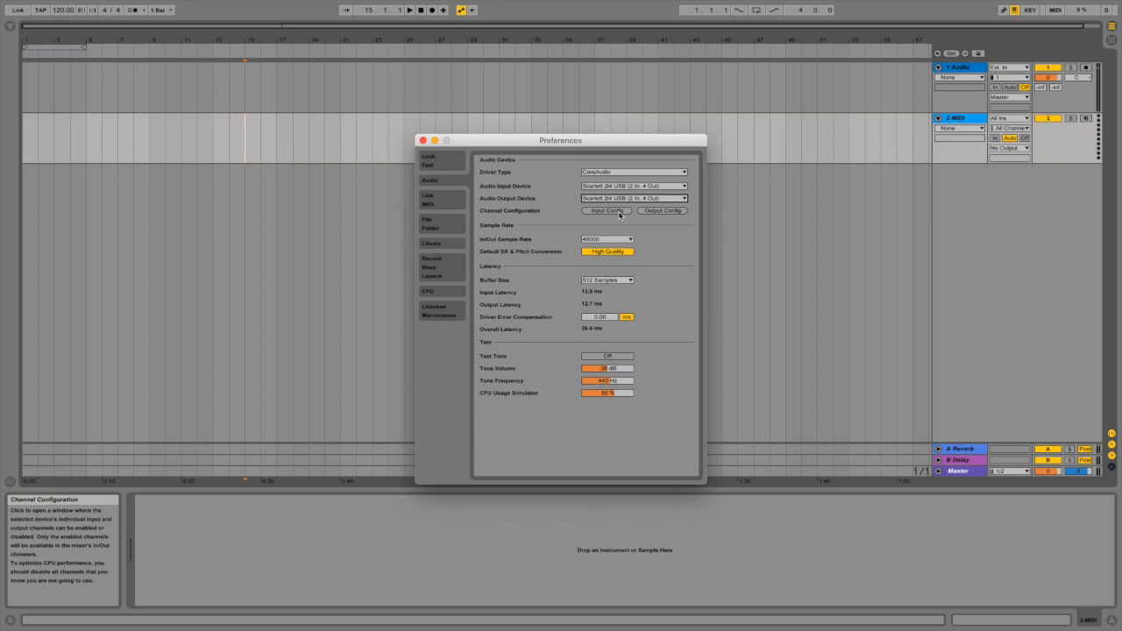
# - Review the interface's input and output channel configurations and accept both
pyautogui.click(607, 211)
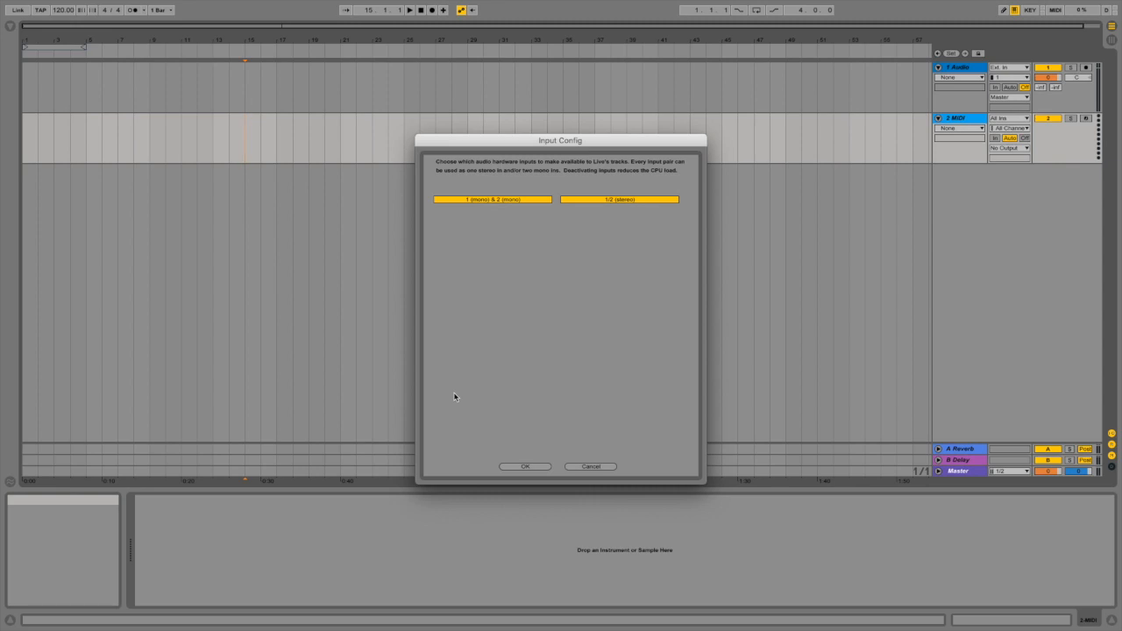
pyautogui.click(539, 467)
pyautogui.click(662, 213)
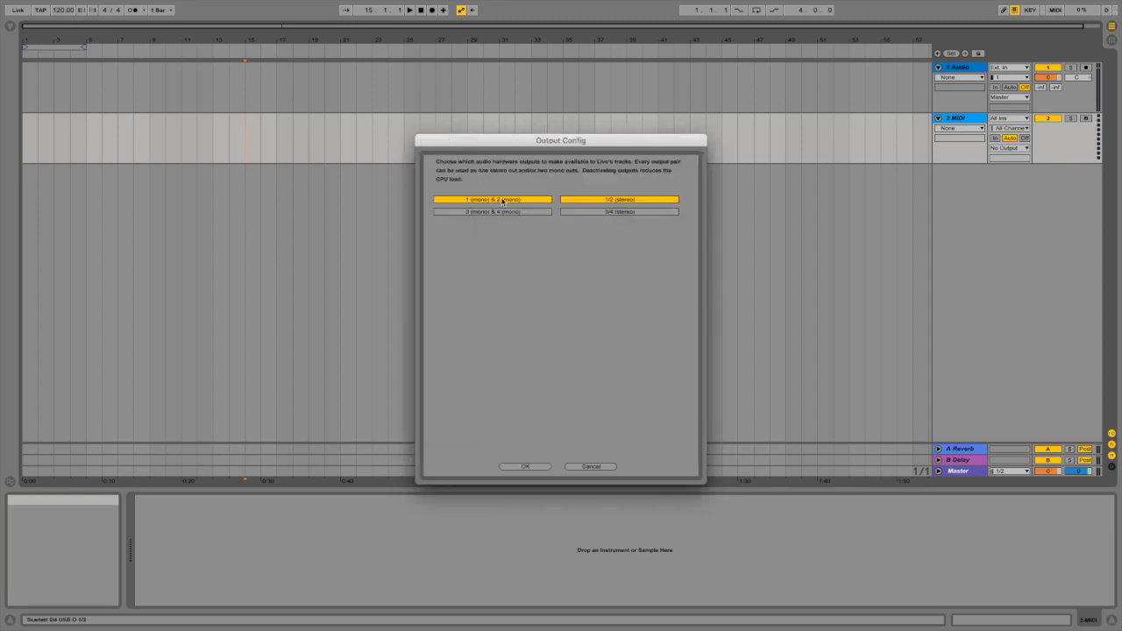
pyautogui.click(530, 467)
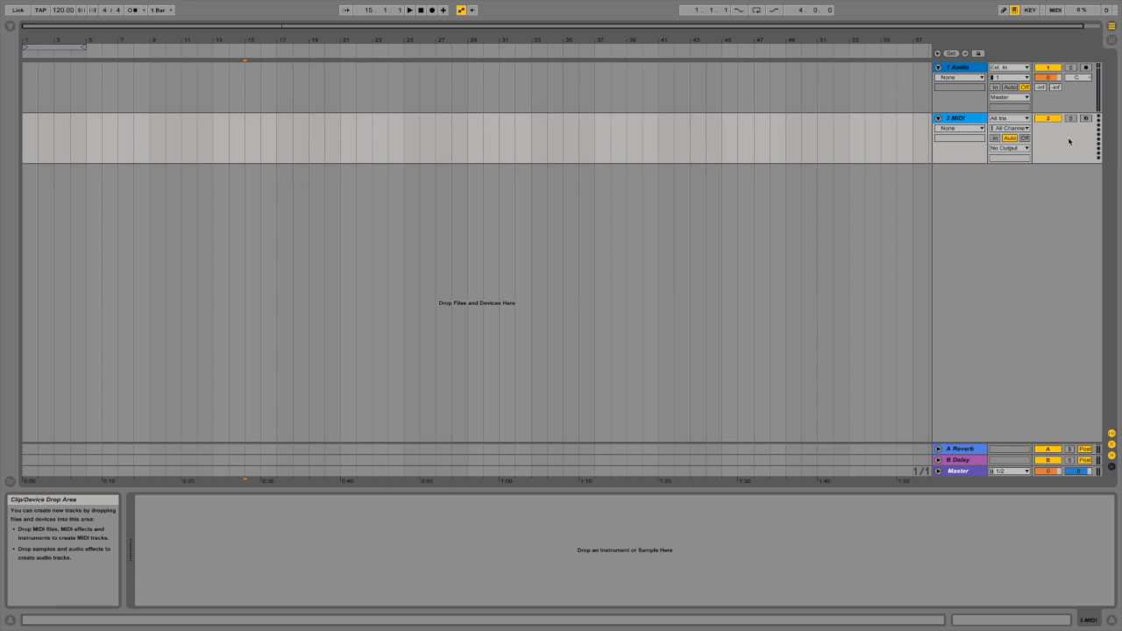
# - Choose input channel 1 for the 1 Audio track and switch its monitoring through In, Auto and Off
pyautogui.click(958, 97)
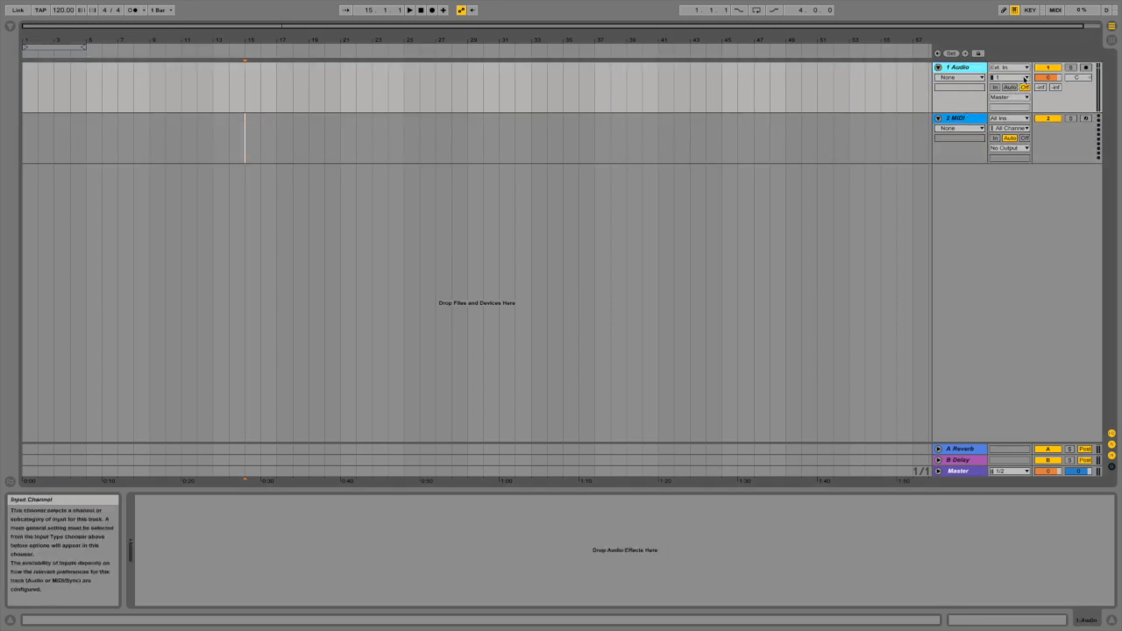
pyautogui.click(1024, 79)
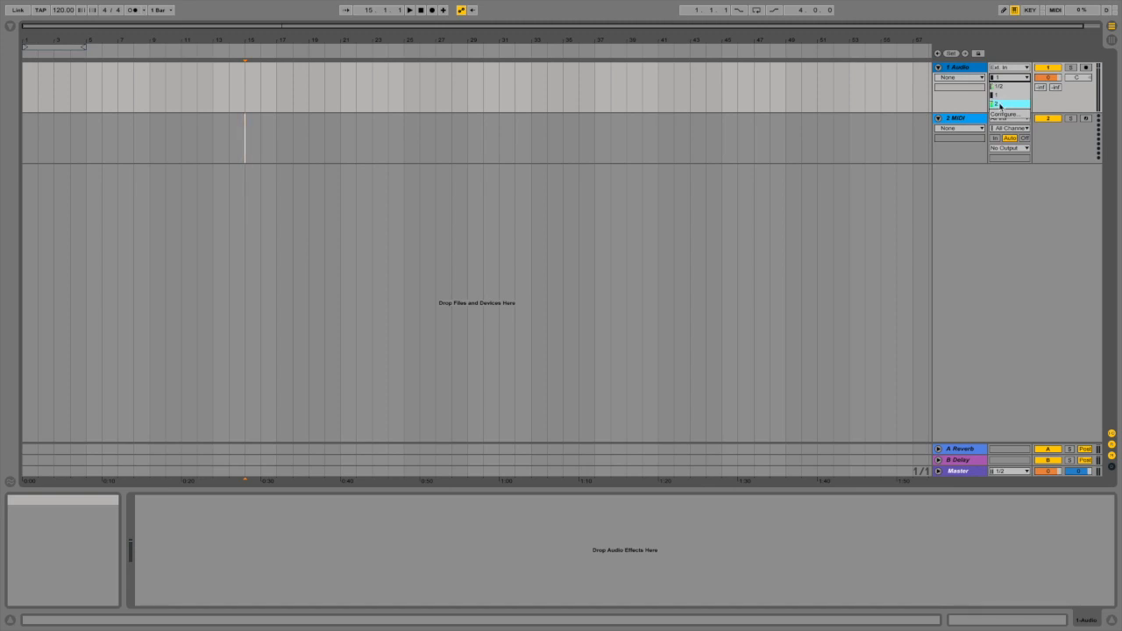
pyautogui.click(1005, 96)
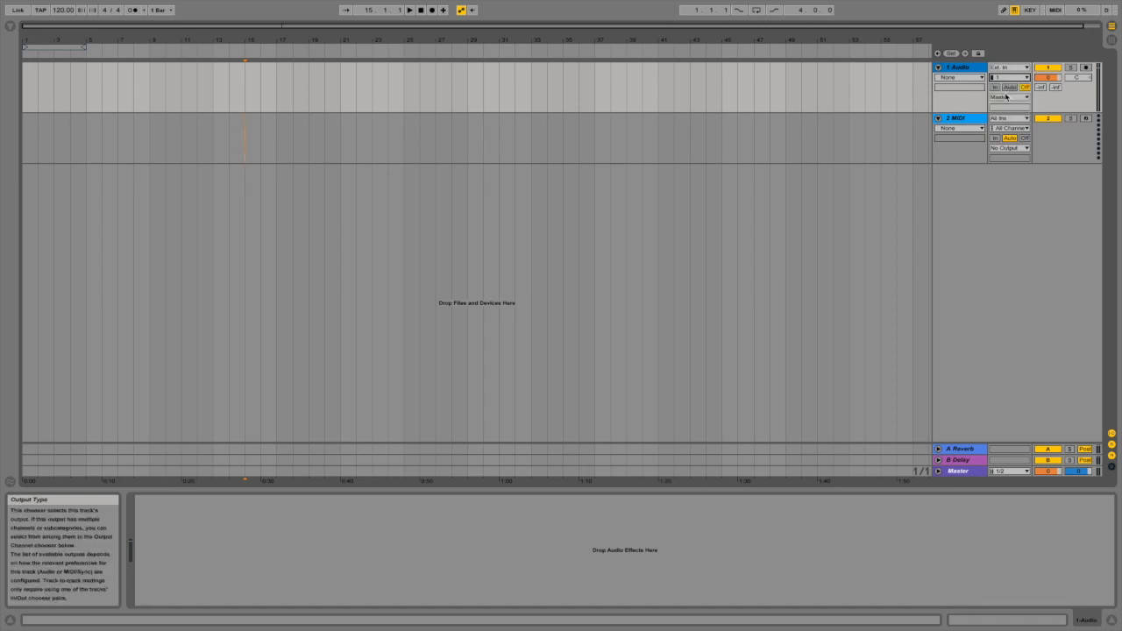
pyautogui.click(1025, 88)
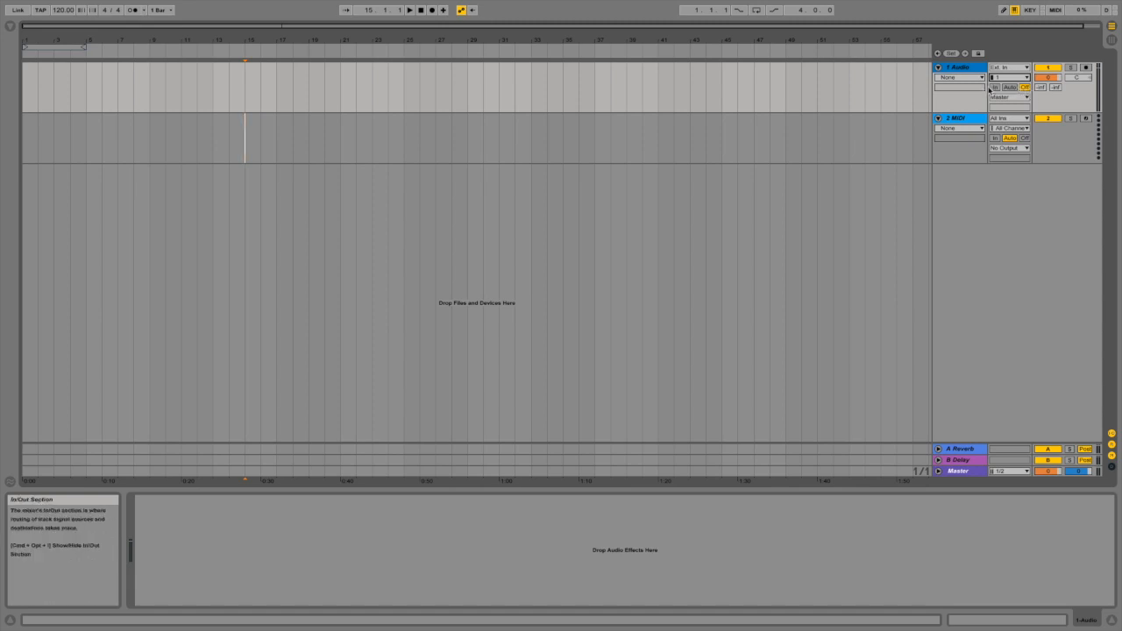
pyautogui.click(996, 88)
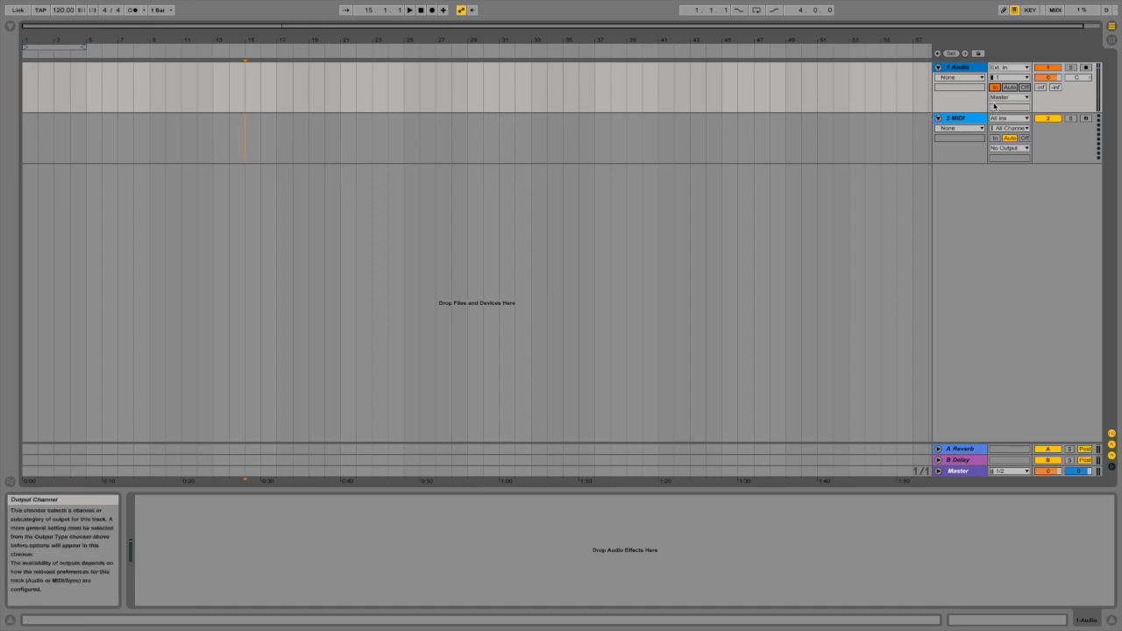
pyautogui.click(1011, 88)
pyautogui.click(1024, 87)
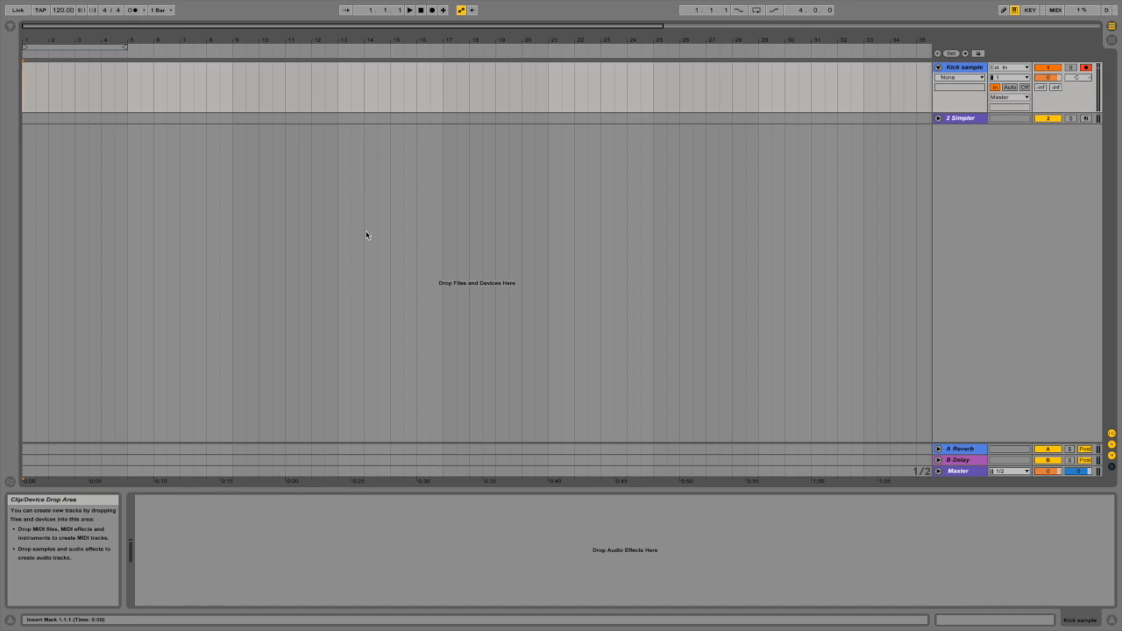
# - Start playback from the beginning of the arrangement and record audio on the Kick sample track
pyautogui.click(421, 10)
pyautogui.click(409, 10)
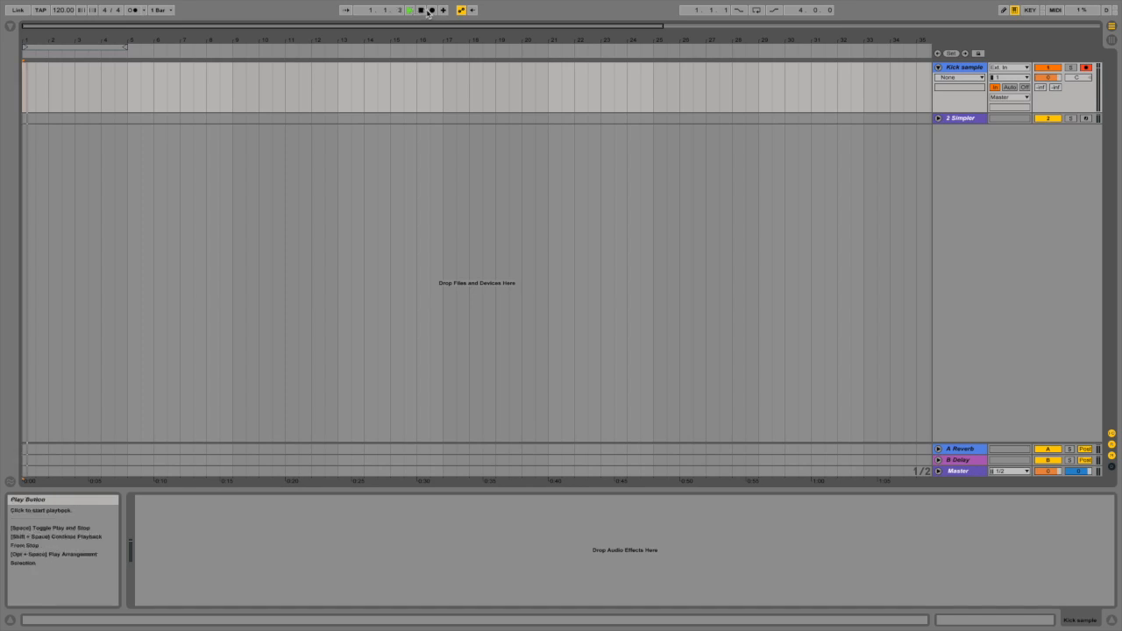
pyautogui.click(431, 10)
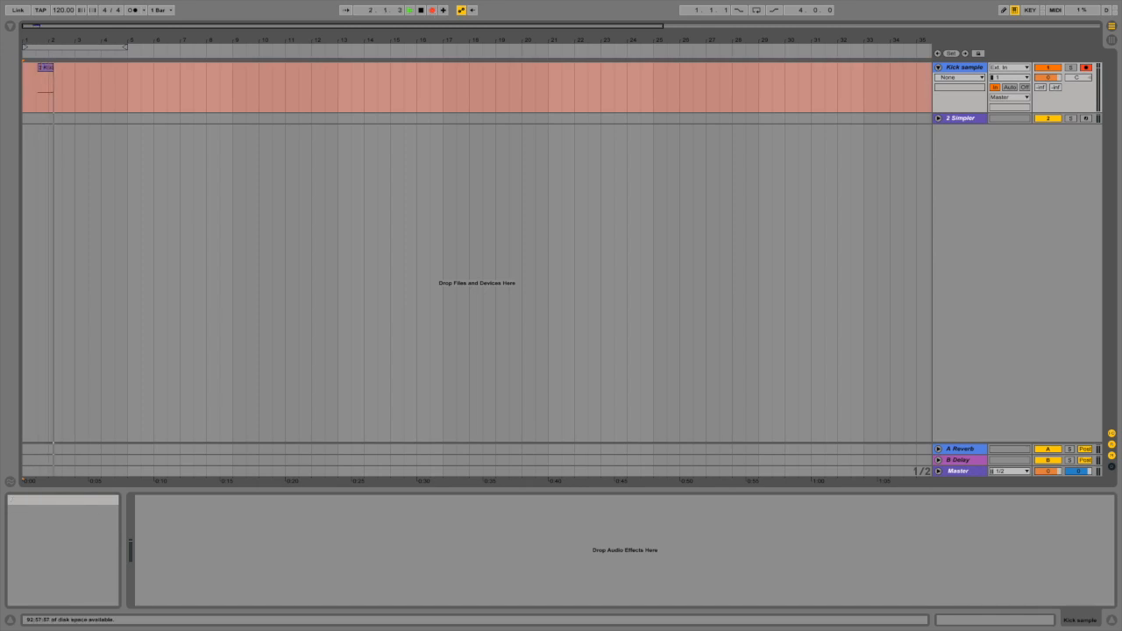
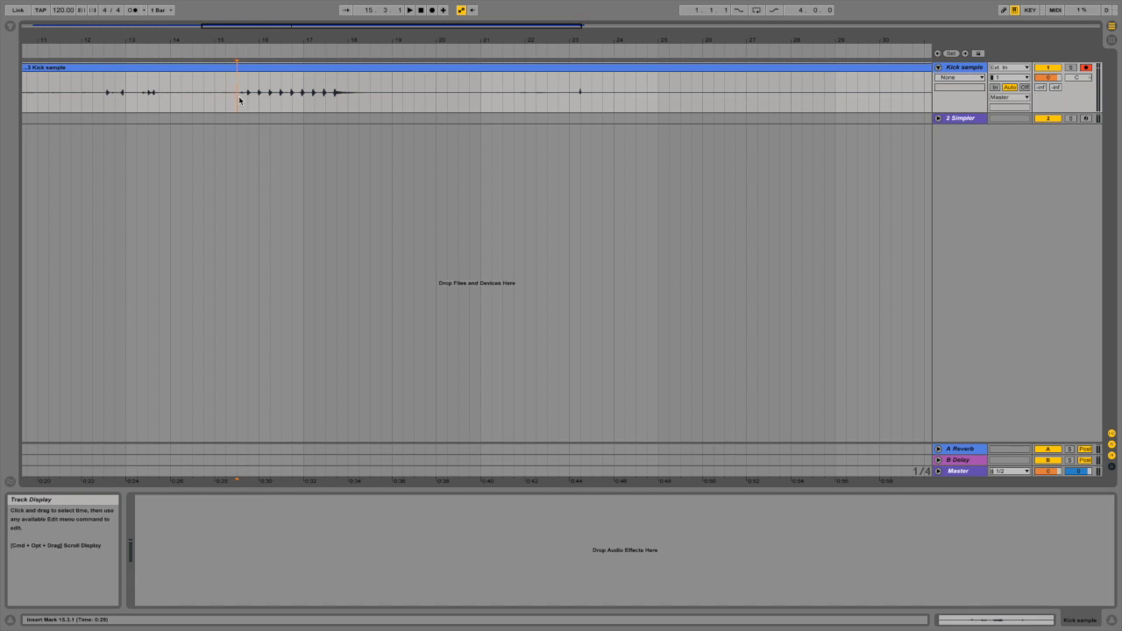
# - Play back the recorded kick hits between bars 15 and 18 to examine where the individual hits begin
pyautogui.press('space')
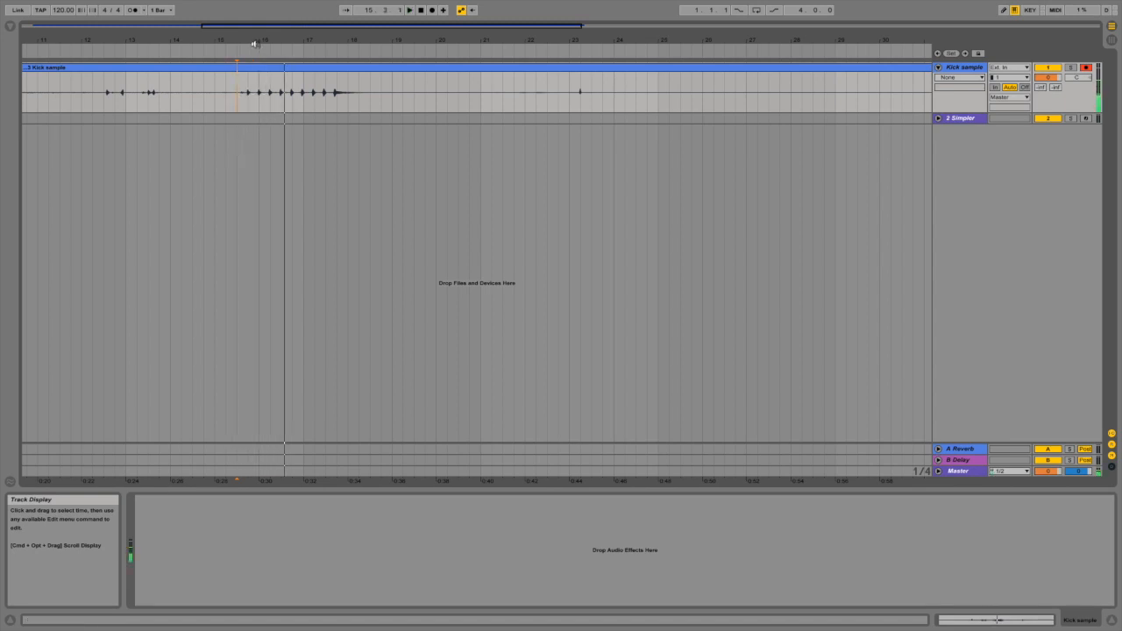
pyautogui.moveTo(251, 43); pyautogui.dragTo(272, 77)
pyautogui.click(273, 99)
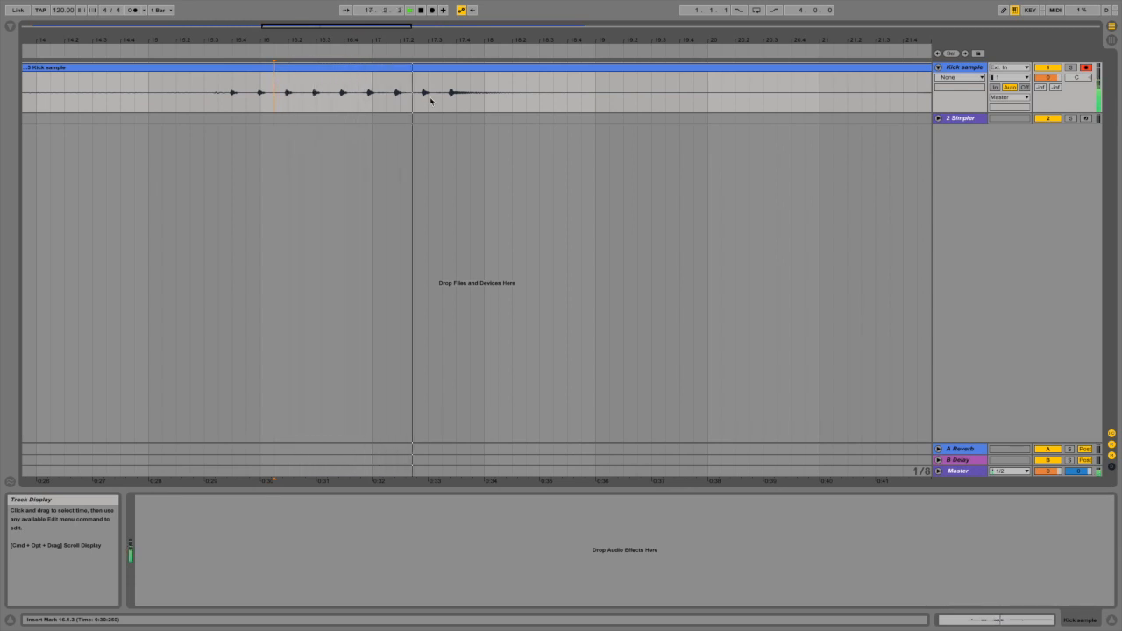
pyautogui.press('space')
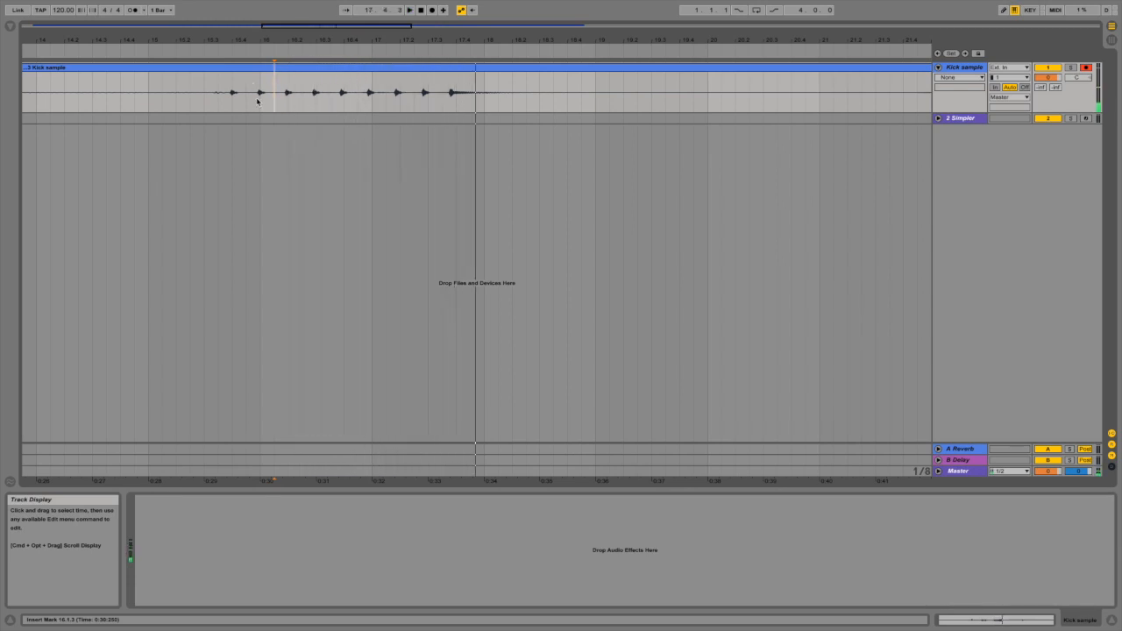
pyautogui.moveTo(230, 41); pyautogui.dragTo(236, 112)
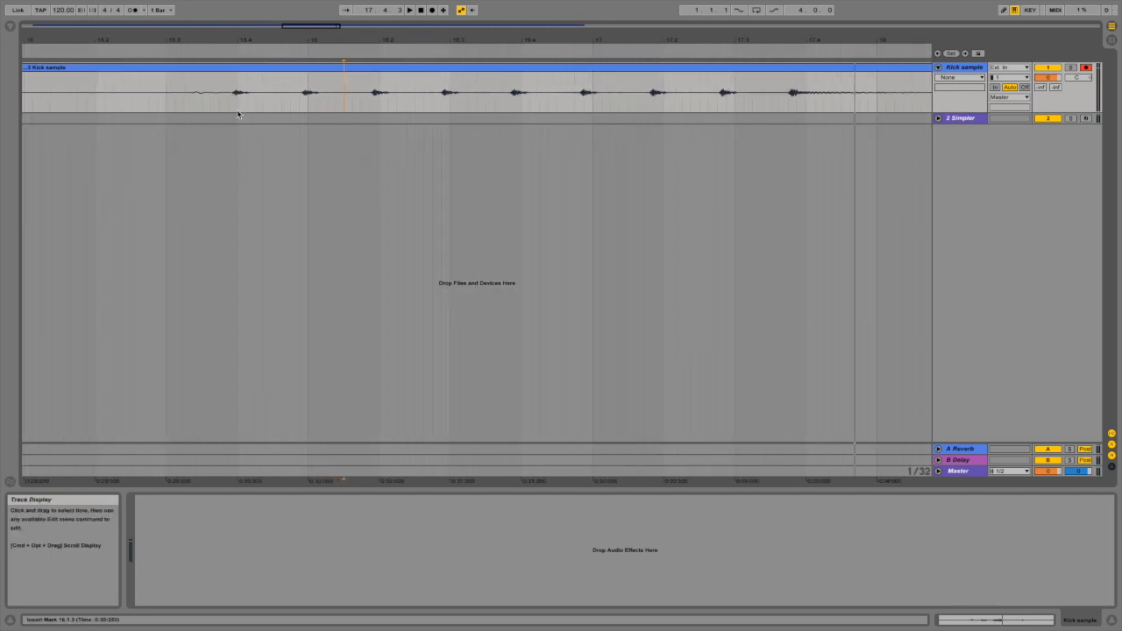
pyautogui.click(228, 106)
pyautogui.press('space')
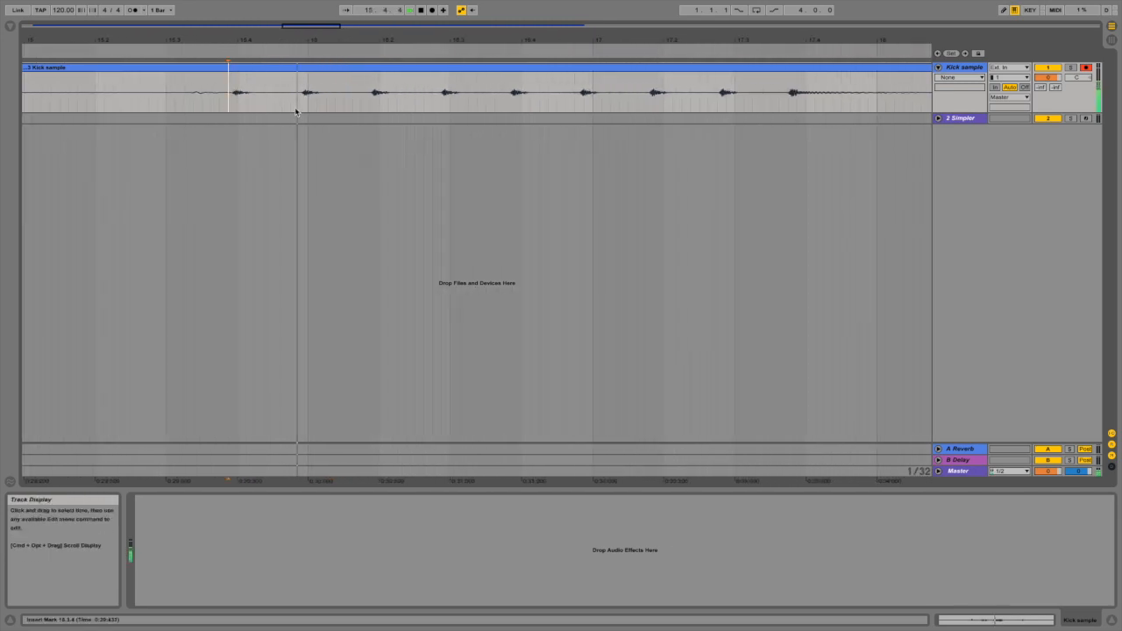
# - Split the first two kick hits from 15.3.4 out of the recording, and isolate the first hit as its own clip
pyautogui.moveTo(228, 105); pyautogui.dragTo(339, 109)
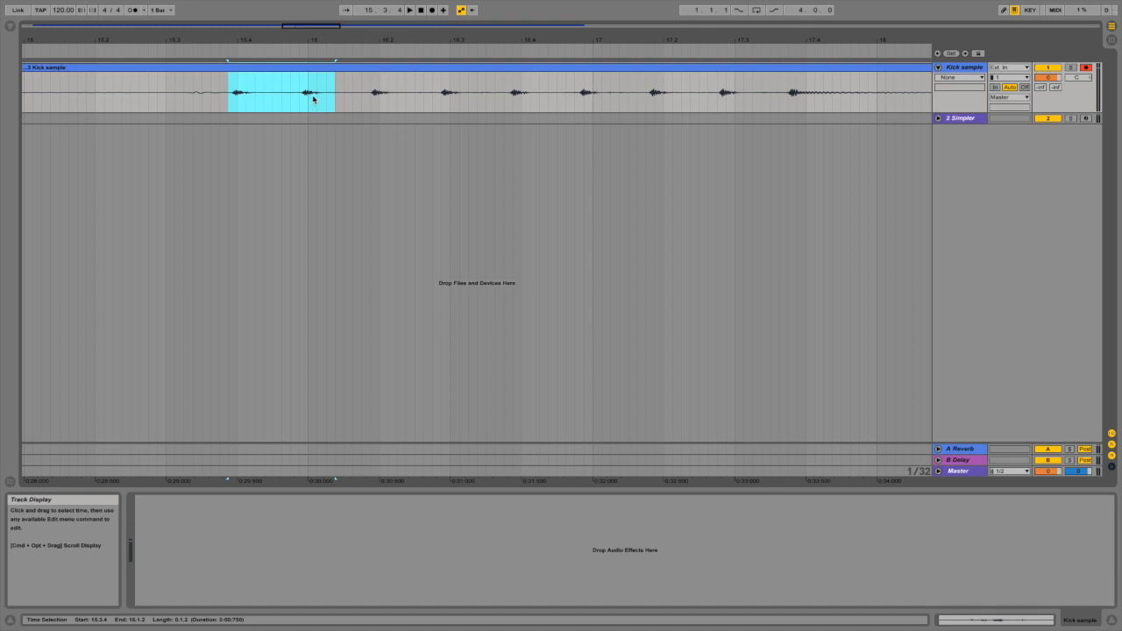
pyautogui.moveTo(227, 83); pyautogui.dragTo(328, 92)
pyautogui.press('super+e')
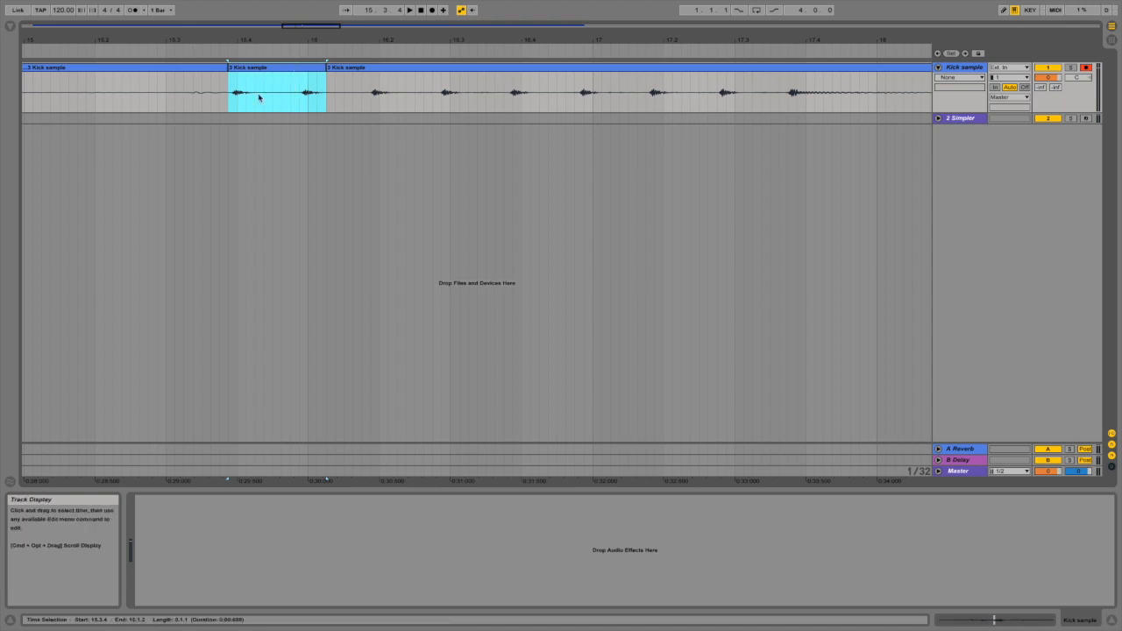
pyautogui.moveTo(229, 40); pyautogui.dragTo(320, 106)
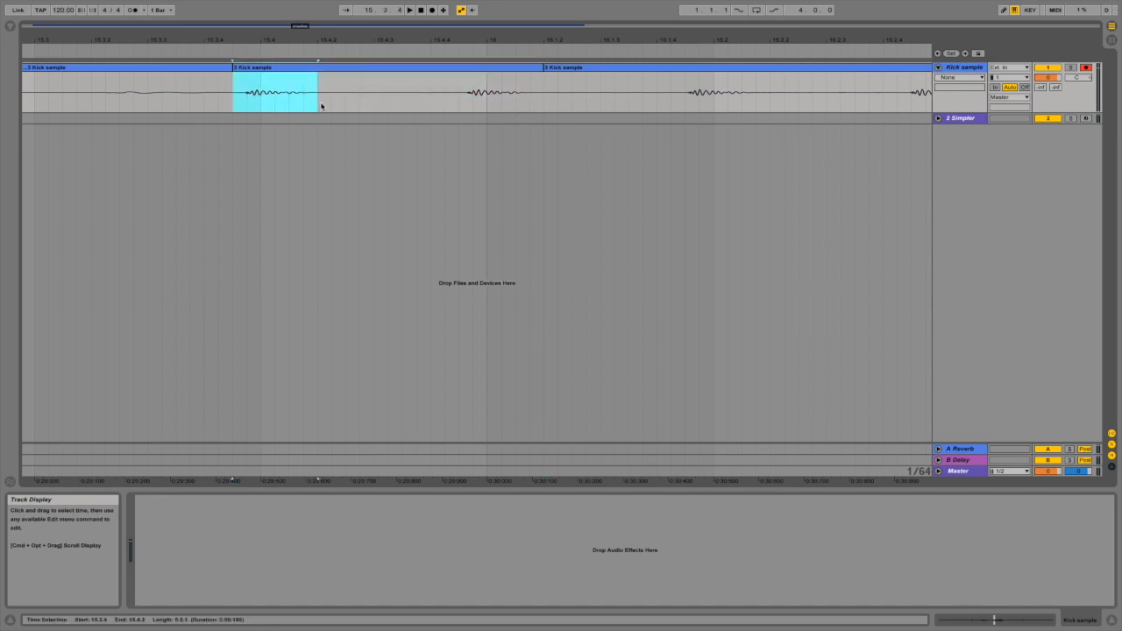
pyautogui.press('super+e')
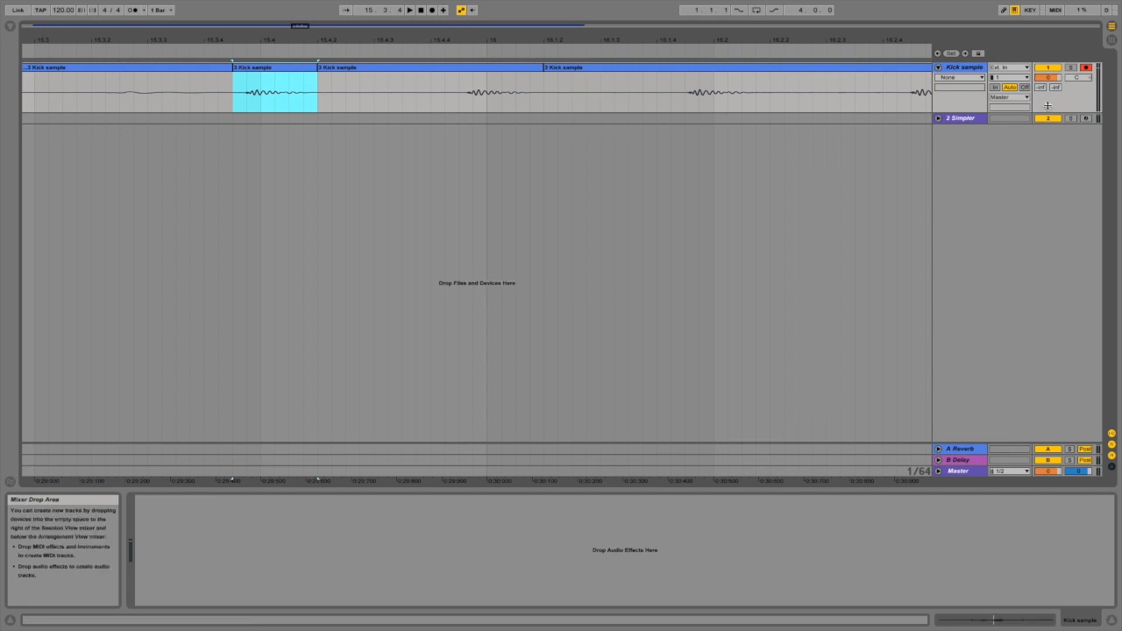
# - Unfold the 2 Simpler track and load the isolated kick clip into its Simpler as the sample
pyautogui.click(938, 118)
pyautogui.click(954, 119)
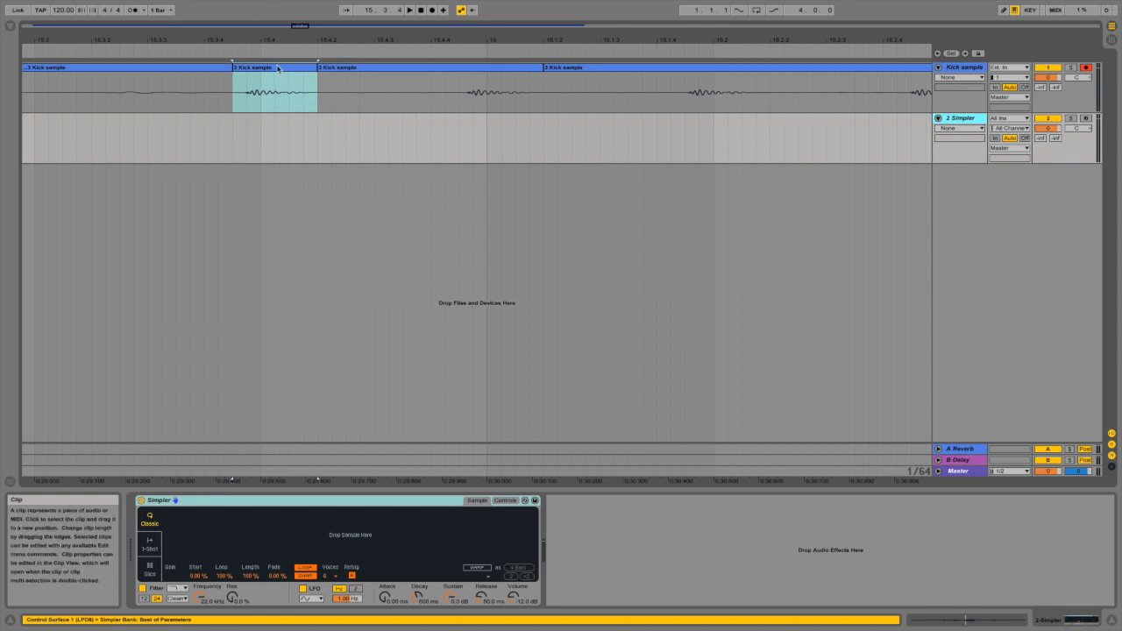
pyautogui.moveTo(277, 69); pyautogui.dragTo(325, 532)
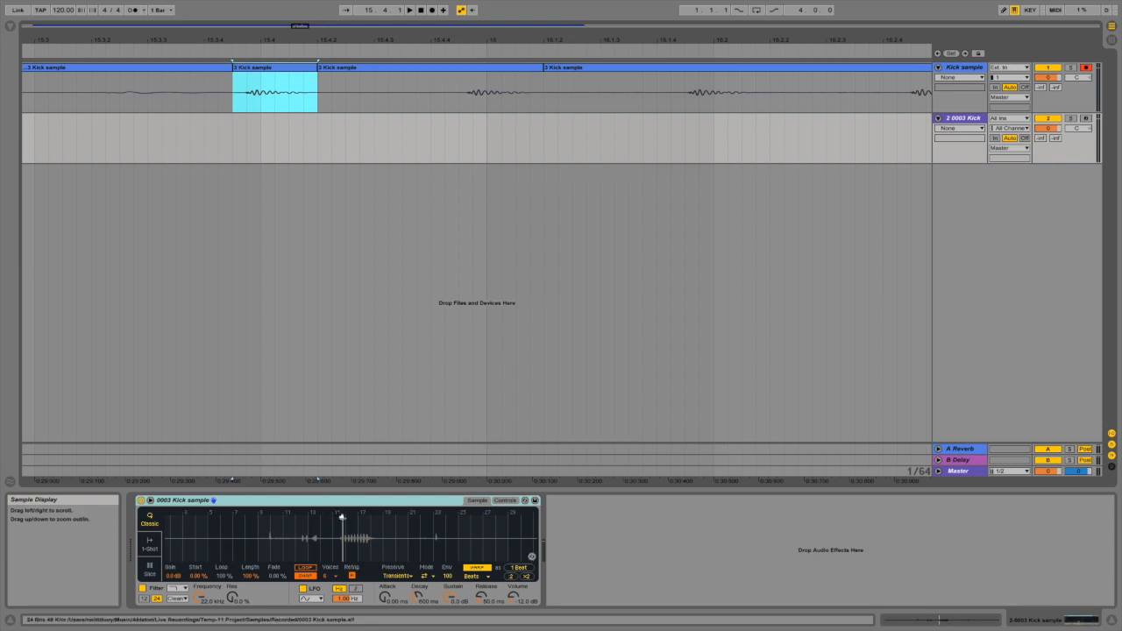
# - Trim the kick sample in Simpler by moving its start marker to the hit's onset and its end marker to the end of the decay
pyautogui.moveTo(342, 518); pyautogui.dragTo(344, 524)
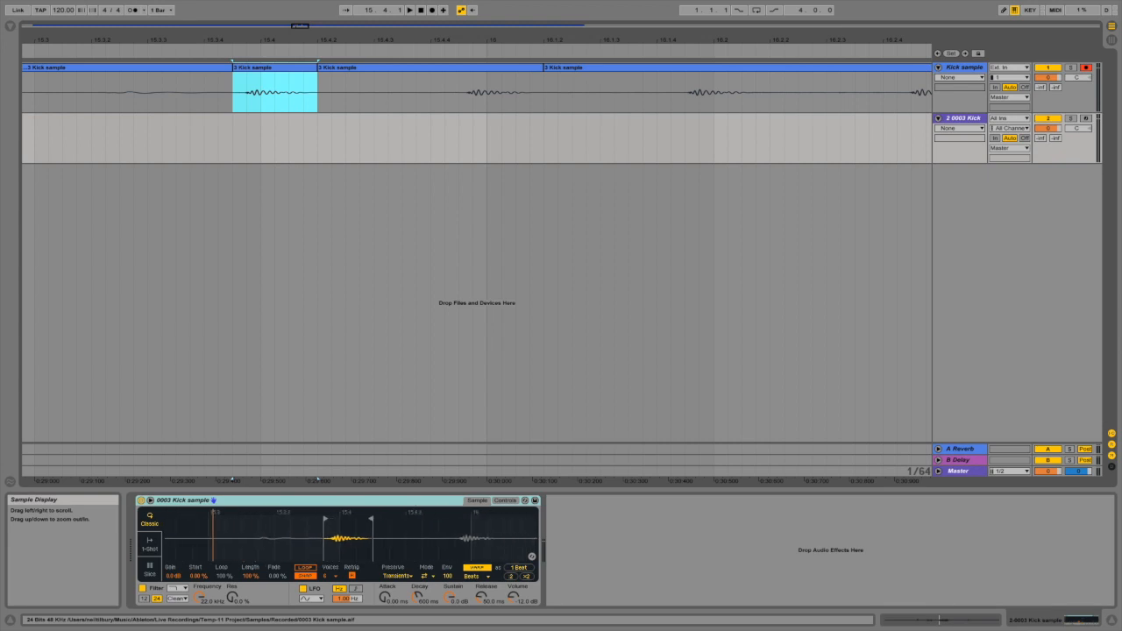
pyautogui.moveTo(212, 517); pyautogui.dragTo(166, 517)
pyautogui.moveTo(252, 516); pyautogui.dragTo(333, 515)
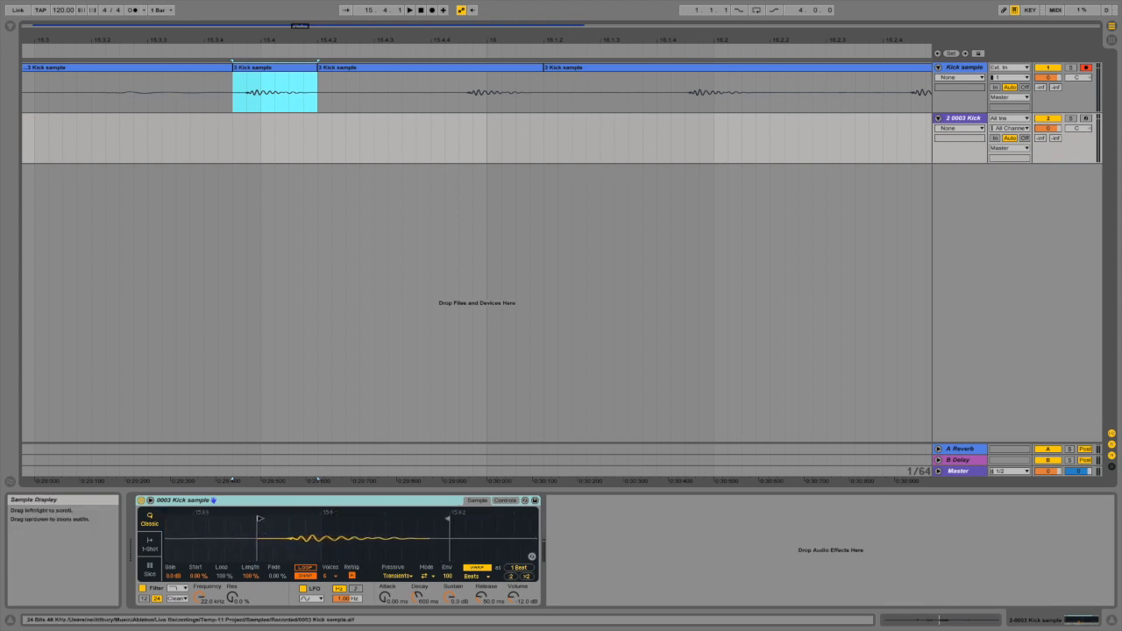
pyautogui.moveTo(260, 518); pyautogui.dragTo(286, 518)
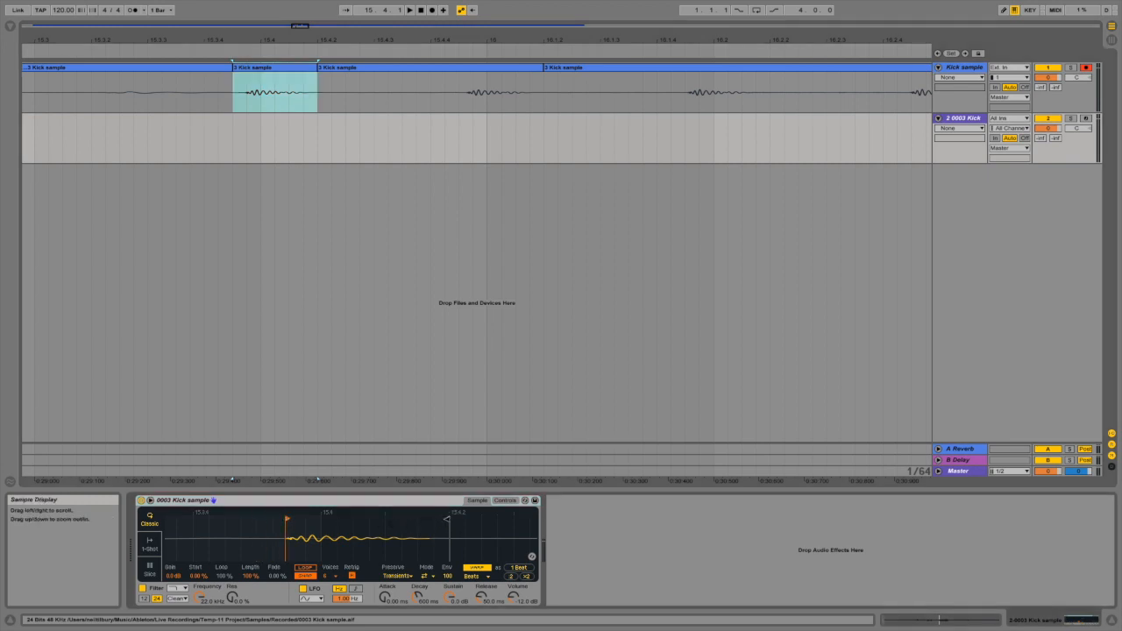
pyautogui.moveTo(447, 518); pyautogui.dragTo(431, 518)
pyautogui.moveTo(288, 518); pyautogui.dragTo(286, 518)
# - Group the kick Simpler into a Drum Rack and select its kick pad
pyautogui.rightClick(306, 504)
pyautogui.rightClick(292, 504)
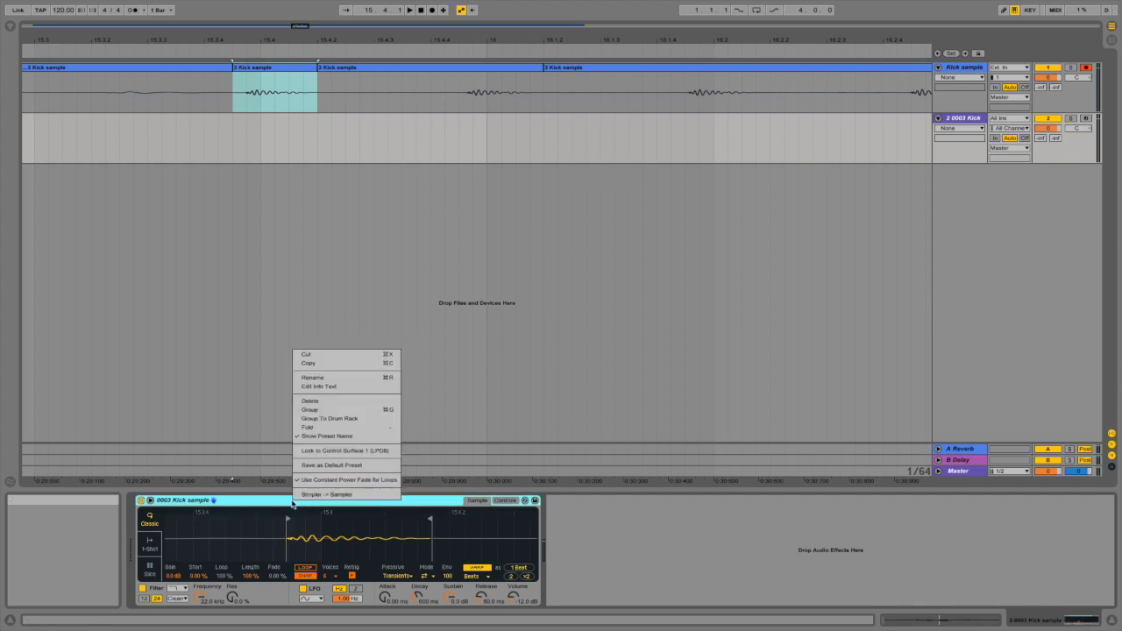
pyautogui.click(330, 419)
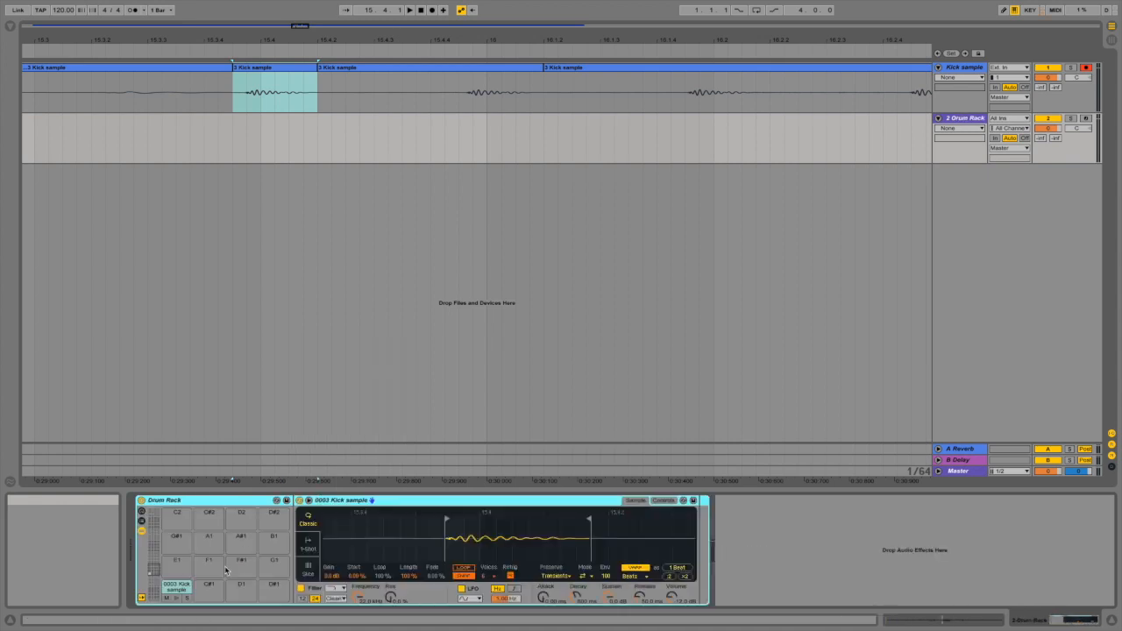
pyautogui.click(177, 599)
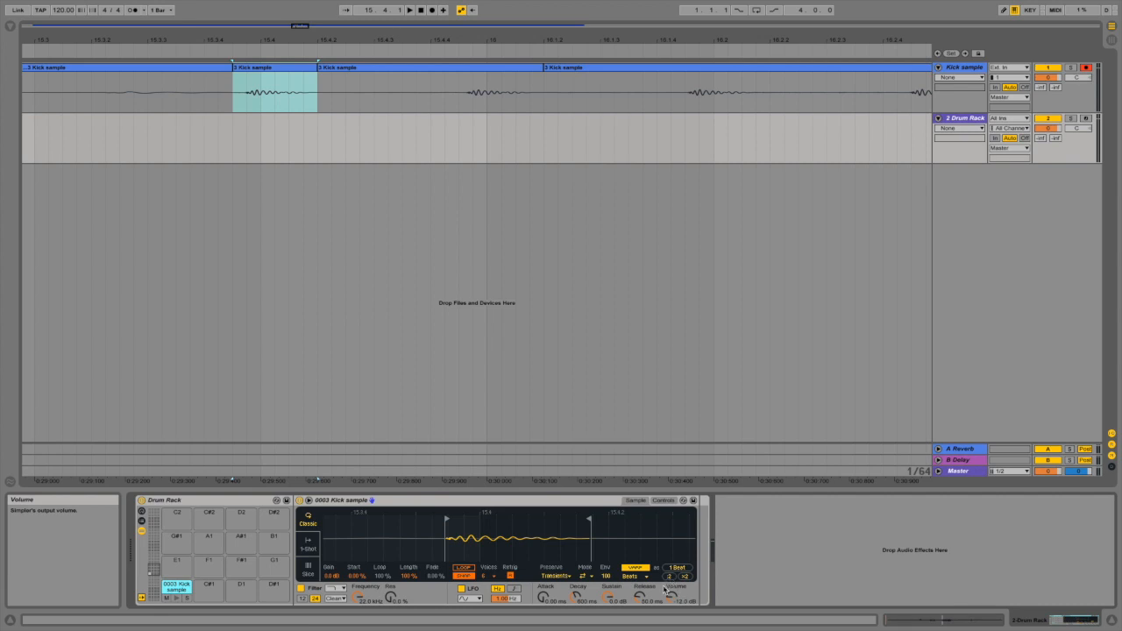
# - Raise the kick Simpler's output volume to 1.14 dB and audition the kick pad
pyautogui.moveTo(667, 593); pyautogui.dragTo(666, 561)
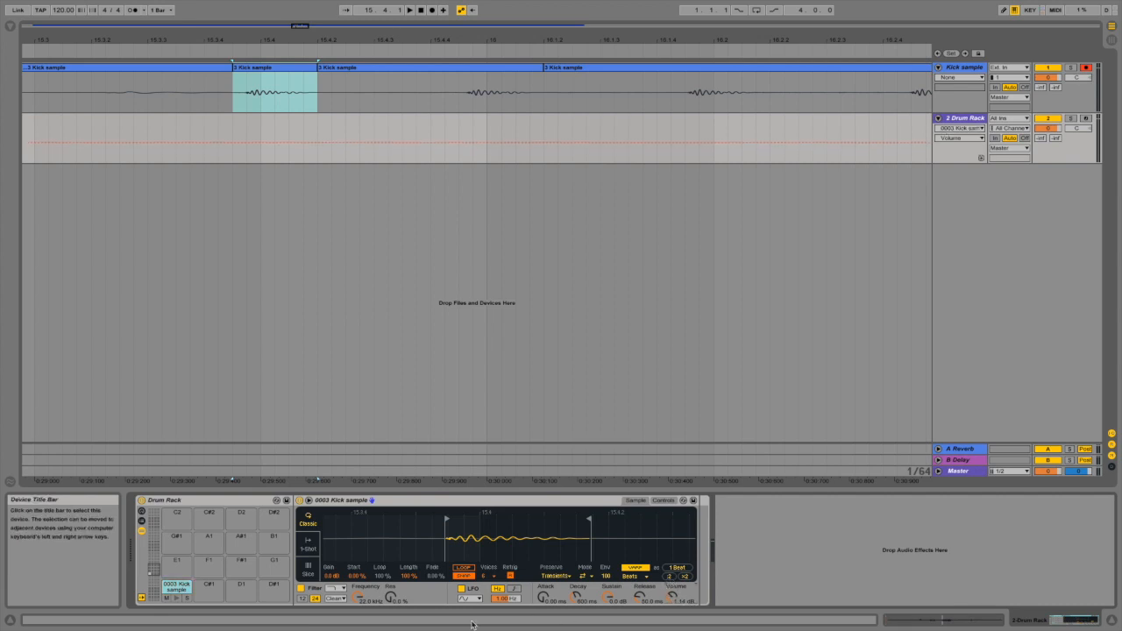
pyautogui.click(177, 598)
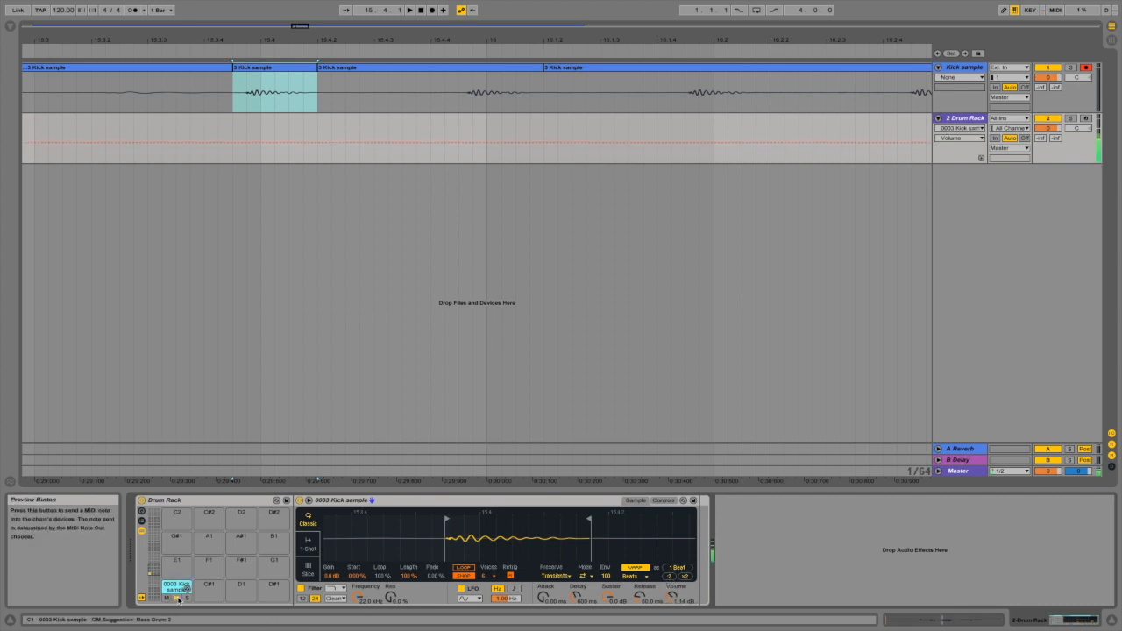
# - Show the browser and expand the Samples folder of the User Library
pyautogui.click(11, 28)
pyautogui.click(10, 28)
pyautogui.click(9, 27)
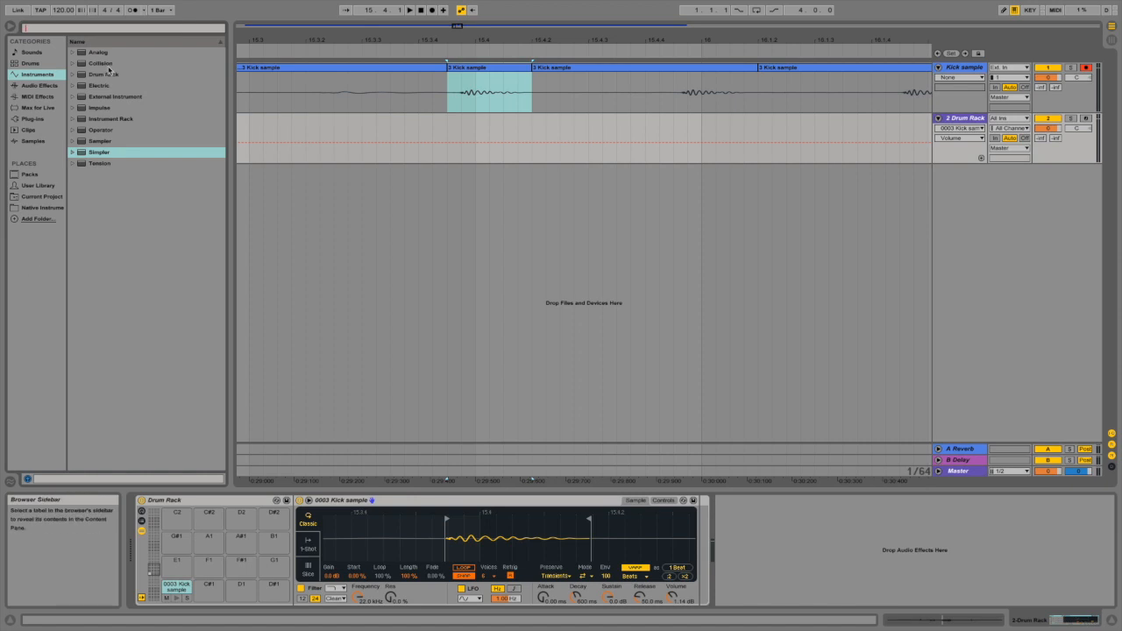
pyautogui.click(35, 189)
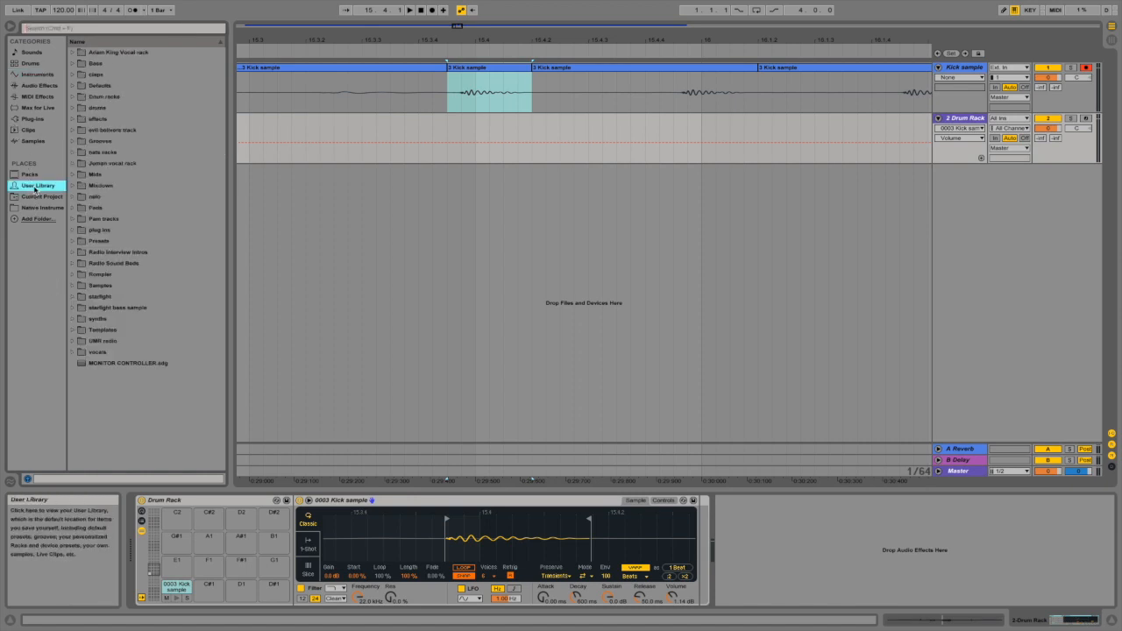
pyautogui.click(72, 287)
pyautogui.scroll(-1, 96, 309)
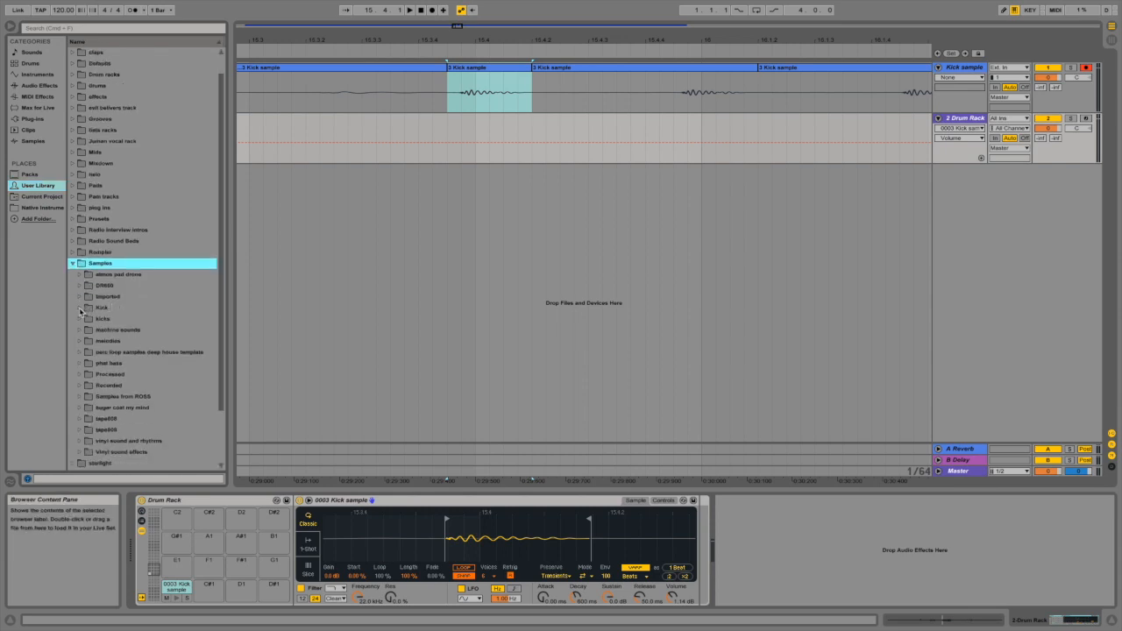
# - Compare the Kick and kicks subfolders within Samples, leaving only kicks expanded as the destination for the clip
pyautogui.click(79, 319)
pyautogui.scroll(-1, 88, 307)
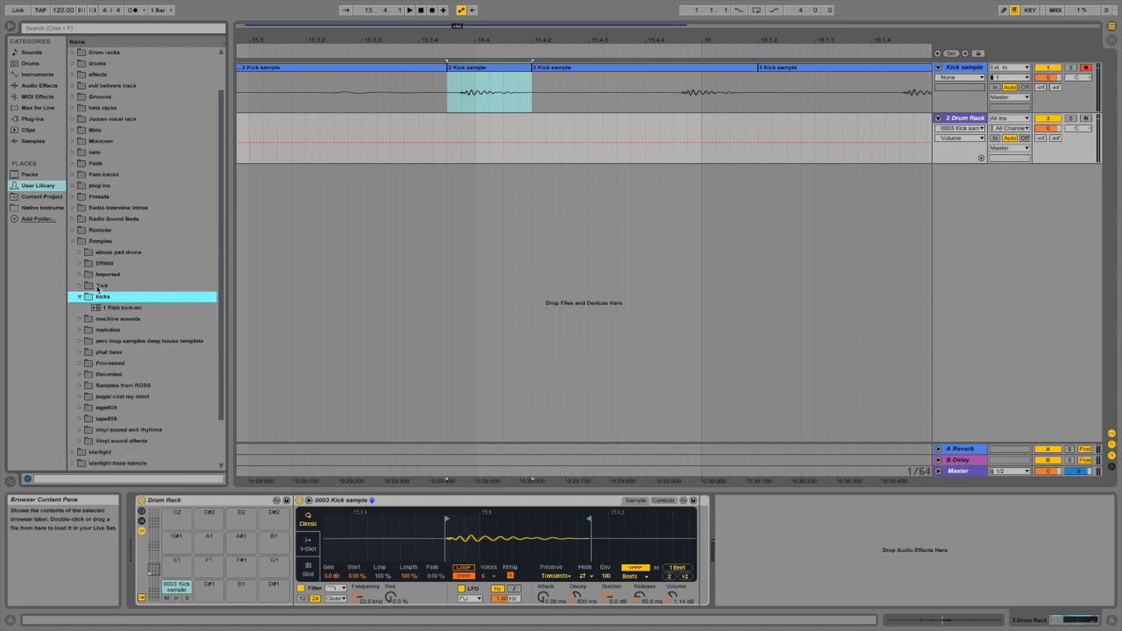
pyautogui.click(84, 287)
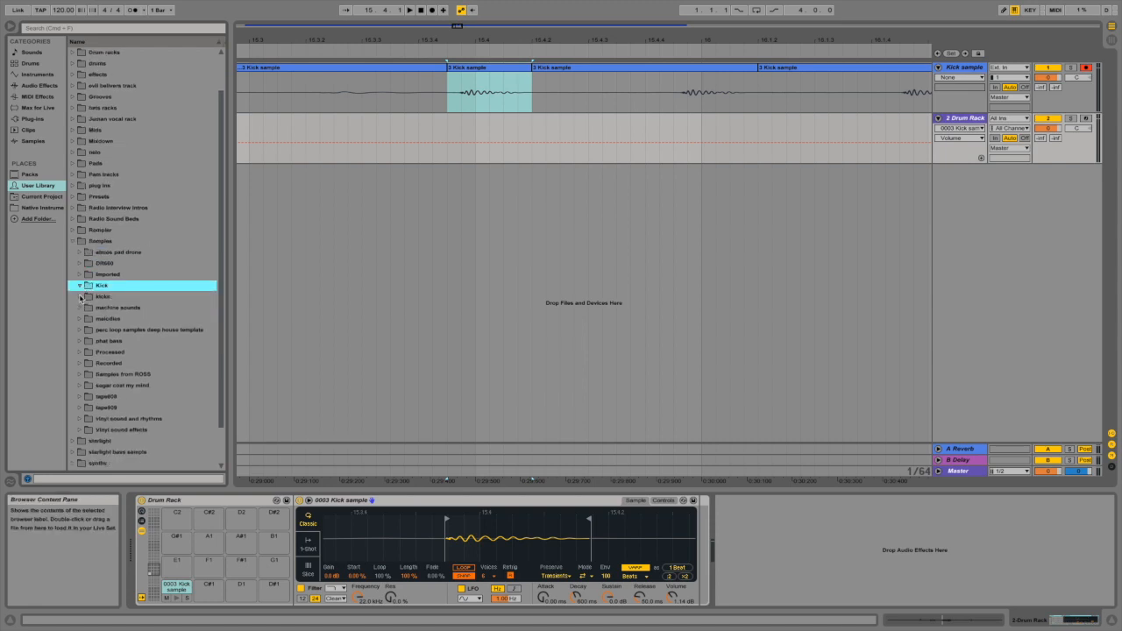
pyautogui.click(81, 298)
pyautogui.click(81, 287)
pyautogui.click(92, 296)
pyautogui.scroll(-1, 117, 298)
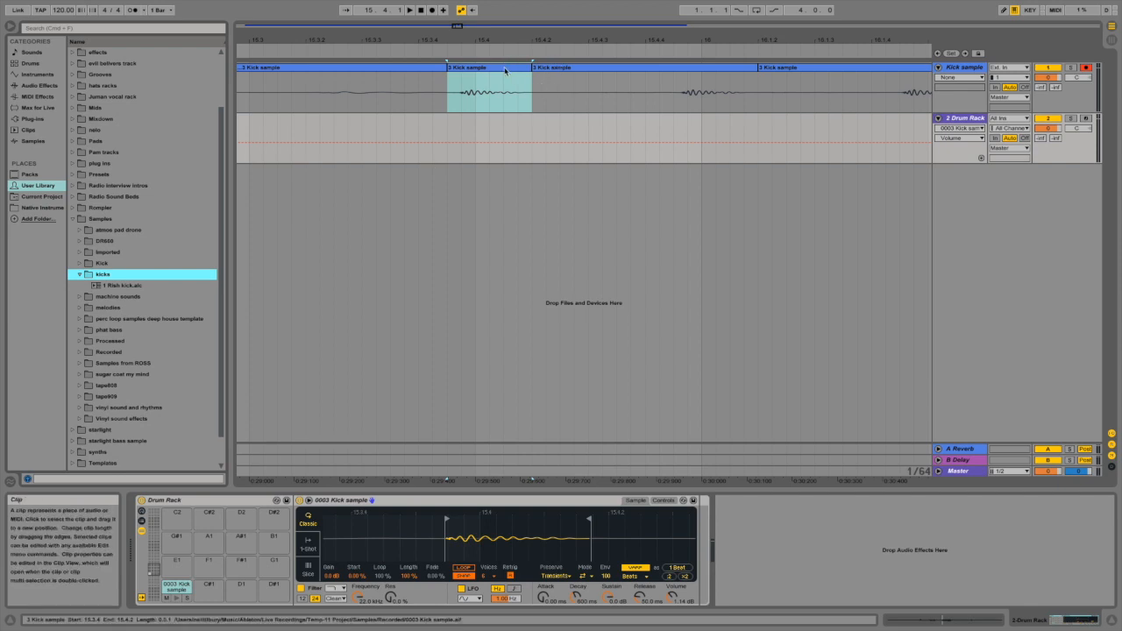
# - Save the isolated kick clip into the kicks folder and name it "vinyl kick sample sample"
pyautogui.moveTo(506, 69); pyautogui.dragTo(111, 281)
pyautogui.press('Return')
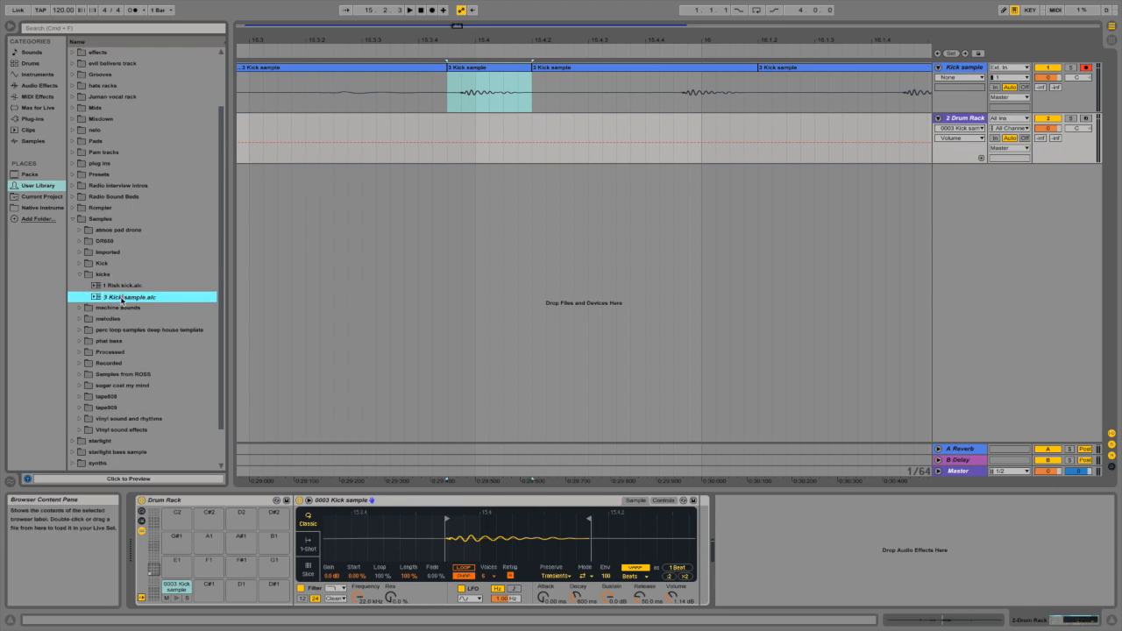
pyautogui.moveTo(121, 300); pyautogui.dragTo(106, 302)
pyautogui.write('kick')
pyautogui.write('y')
pyautogui.write('l kick sample')
pyautogui.press('Return')
# - Fine-tune the kick Simpler's start marker to the exact onset of the hit and audition the kick pad
pyautogui.moveTo(501, 538); pyautogui.dragTo(538, 561)
pyautogui.moveTo(439, 538); pyautogui.dragTo(302, 558)
pyautogui.moveTo(449, 515); pyautogui.dragTo(449, 533)
pyautogui.moveTo(340, 519); pyautogui.dragTo(378, 519)
pyautogui.click(176, 599)
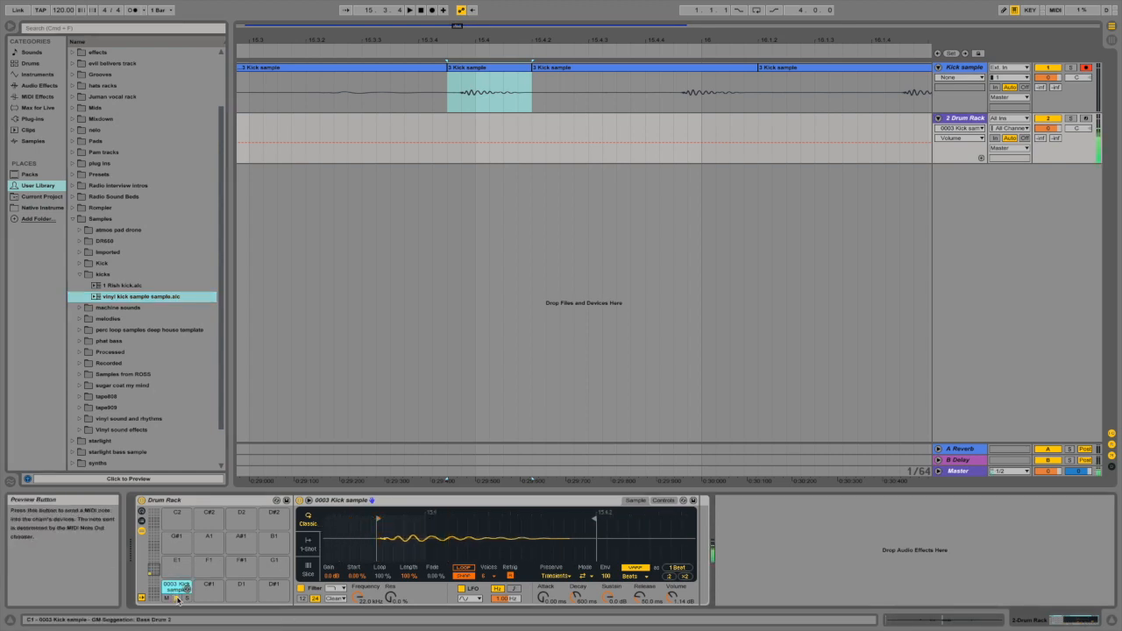